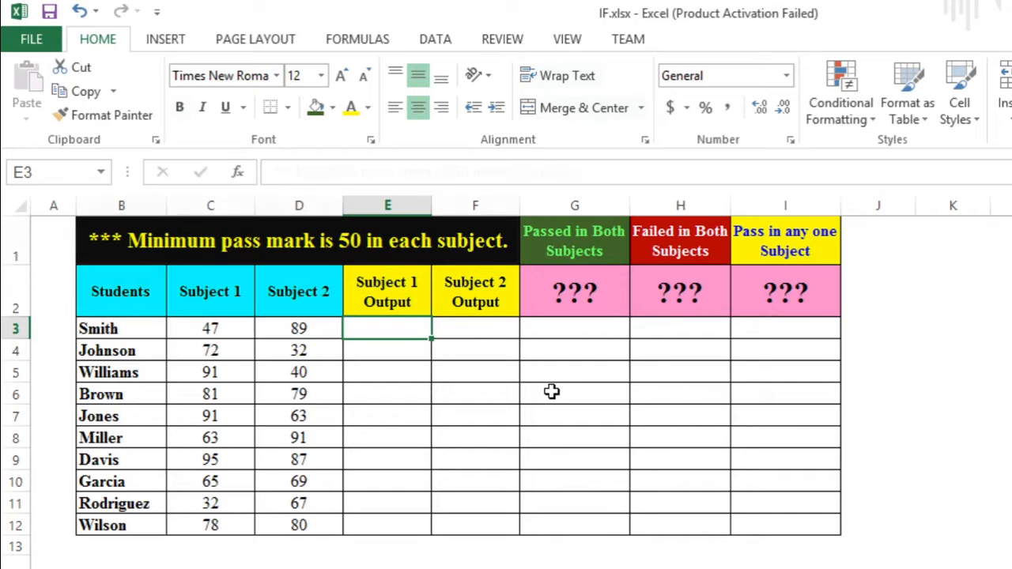
- Examine the marks table, its minimum pass mark note, the subject score columns and the empty output columns
key("Up")
key("Up")
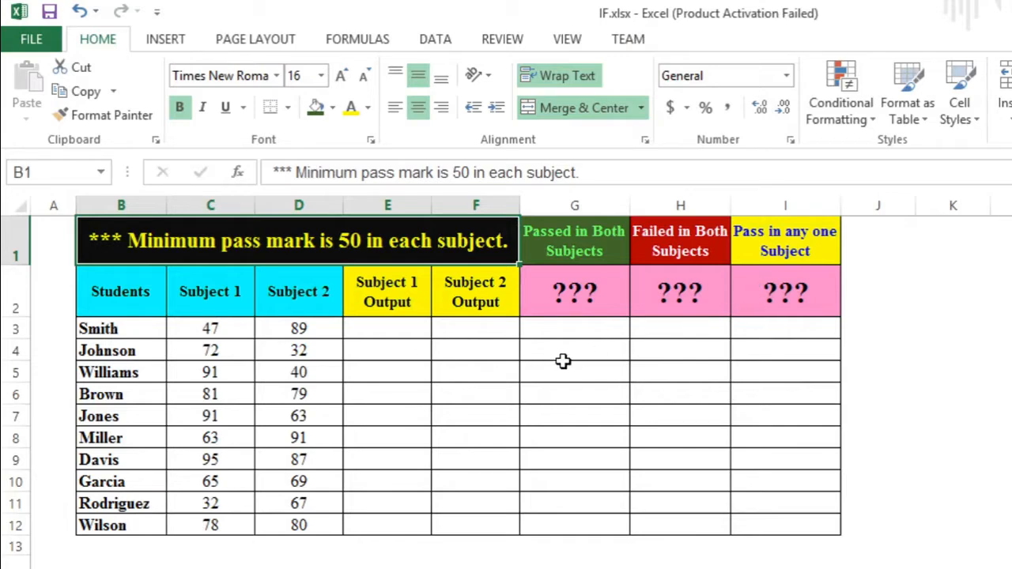
left_click(300, 291)
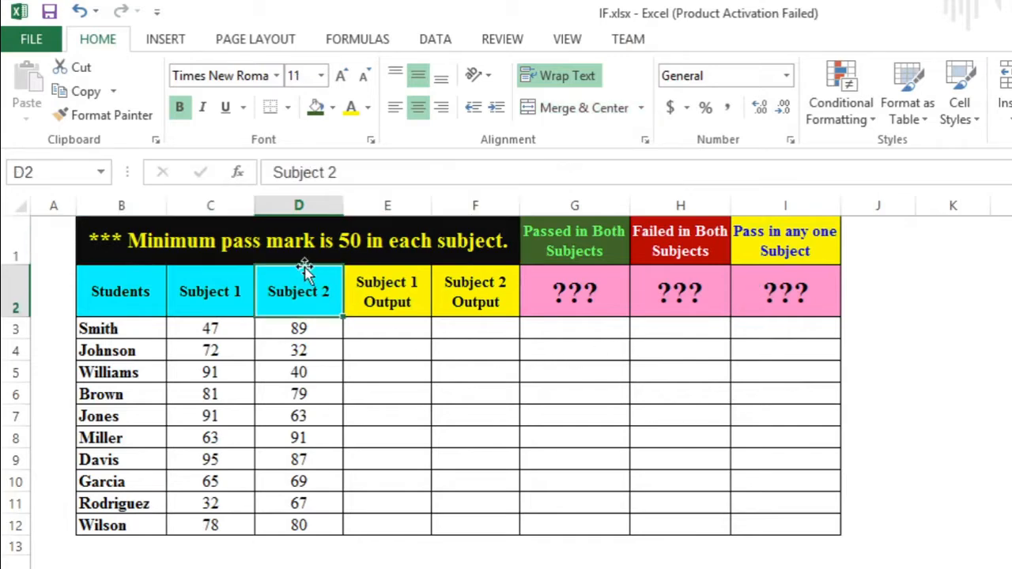
left_click_drag(154, 330, 152, 357)
left_click(147, 335)
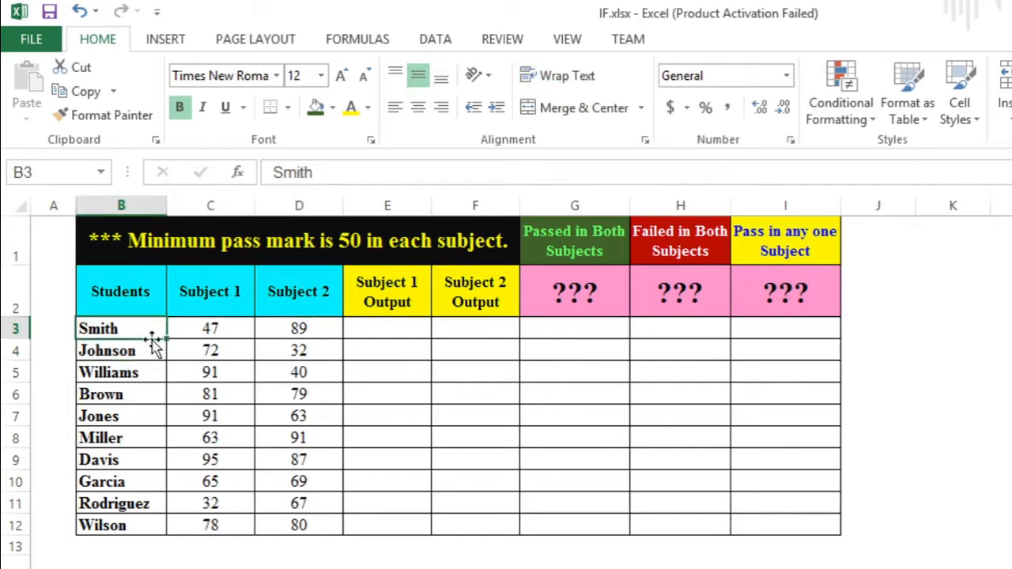
left_click(151, 350)
left_click(200, 331)
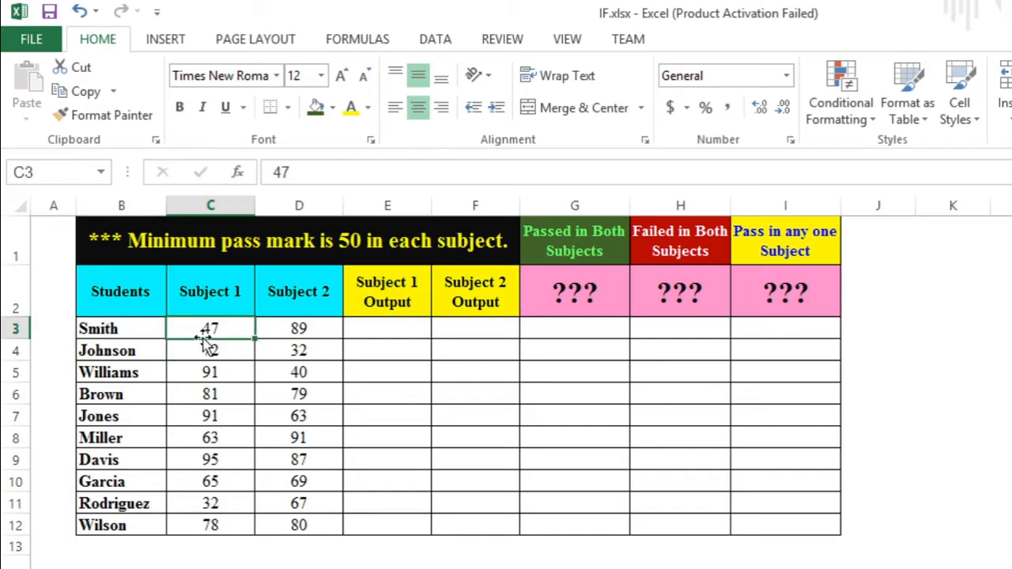
left_click(251, 351)
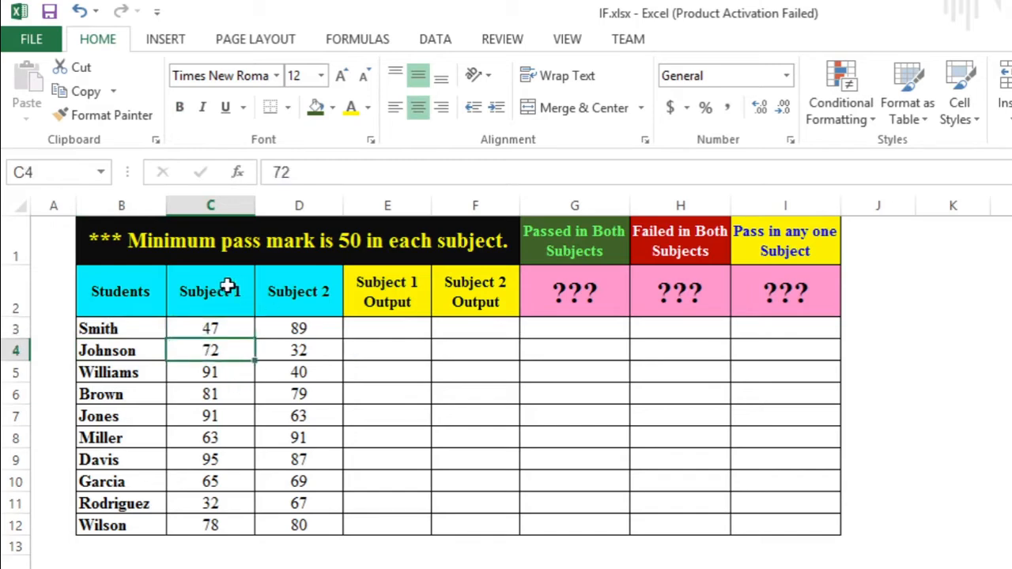
left_click(235, 290)
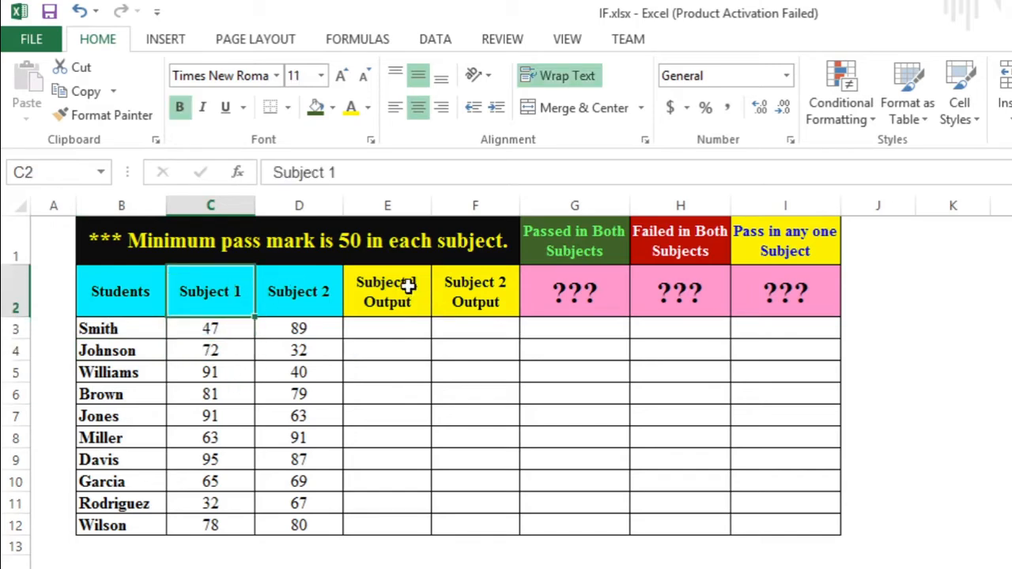
left_click(380, 246)
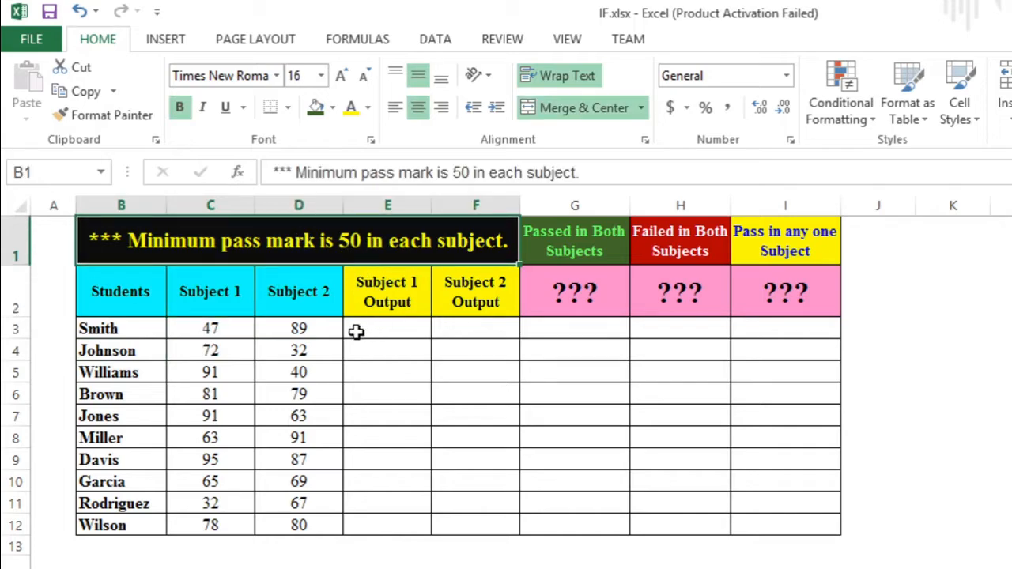
left_click_drag(124, 330, 131, 352)
left_click(403, 331)
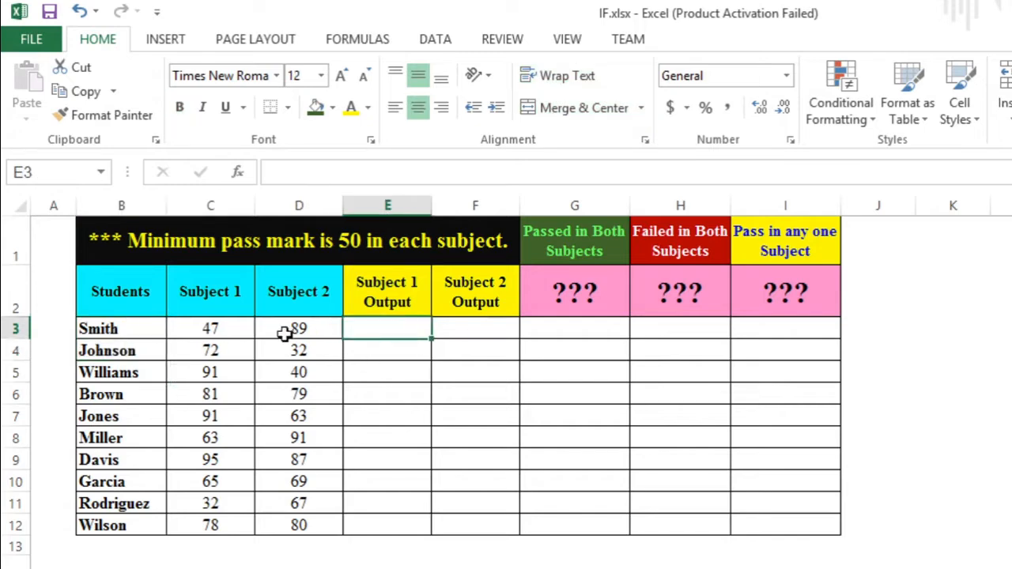
left_click(233, 327)
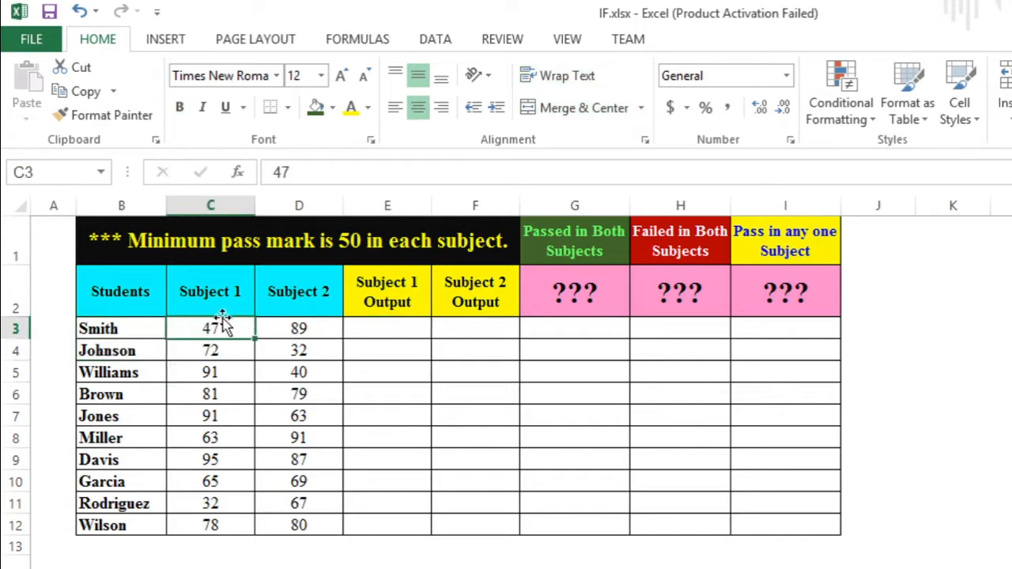
double_click(336, 244)
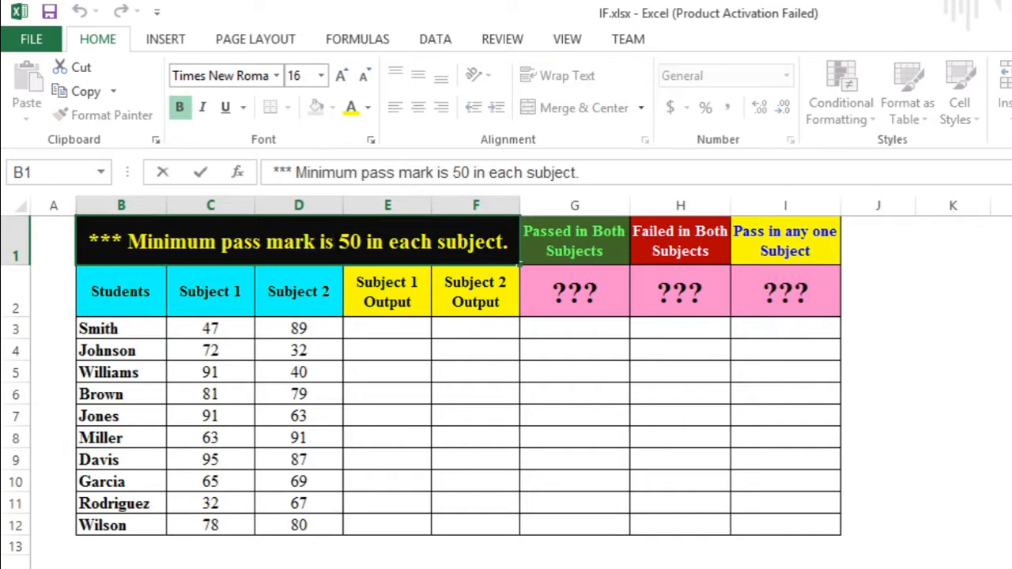
left_click(385, 290)
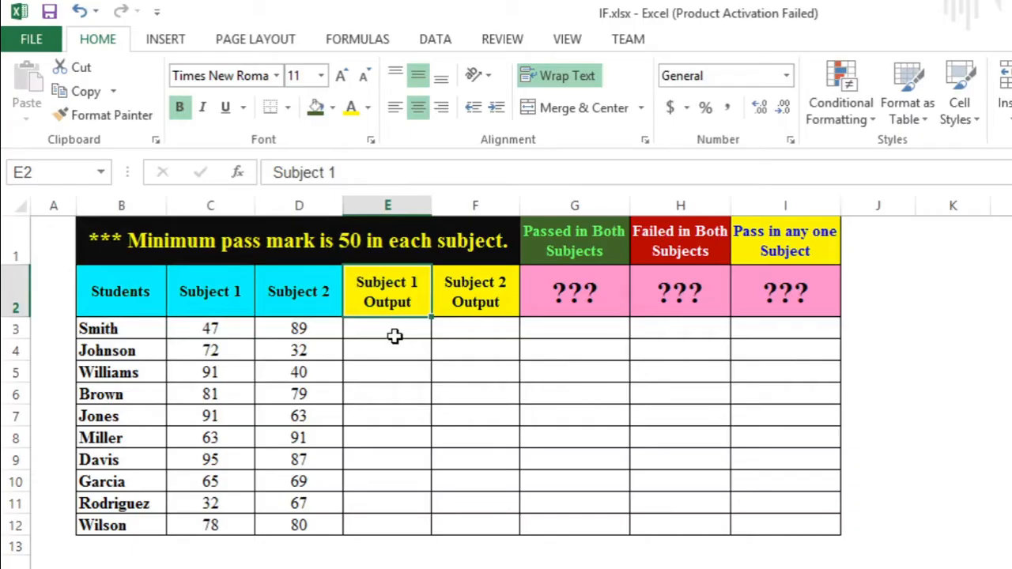
- Review the student names, Subject 1 and Subject 2 scores, and the Subject 1 Output cells to be filled
left_click(395, 336)
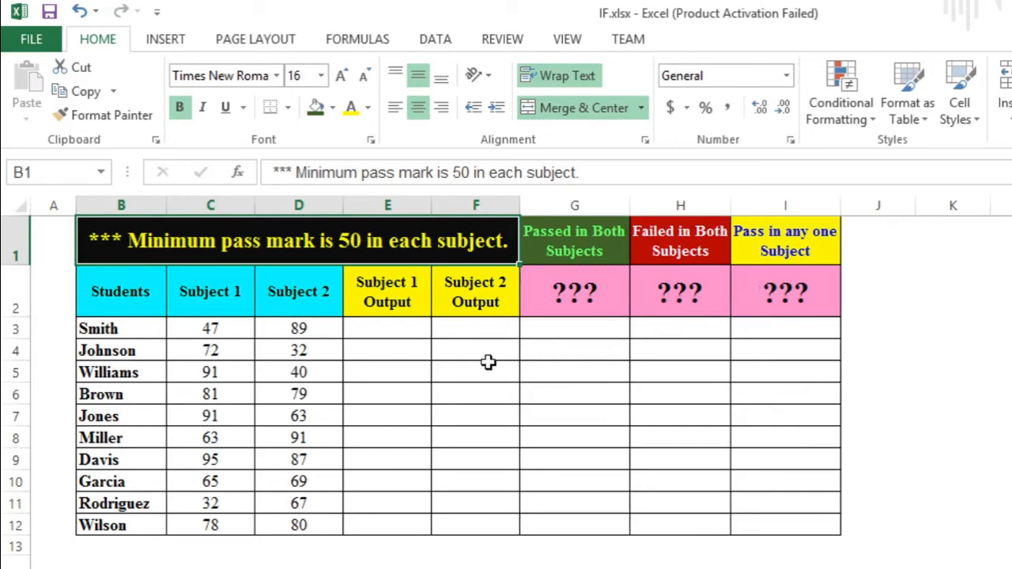
left_click(301, 288)
left_click(415, 328)
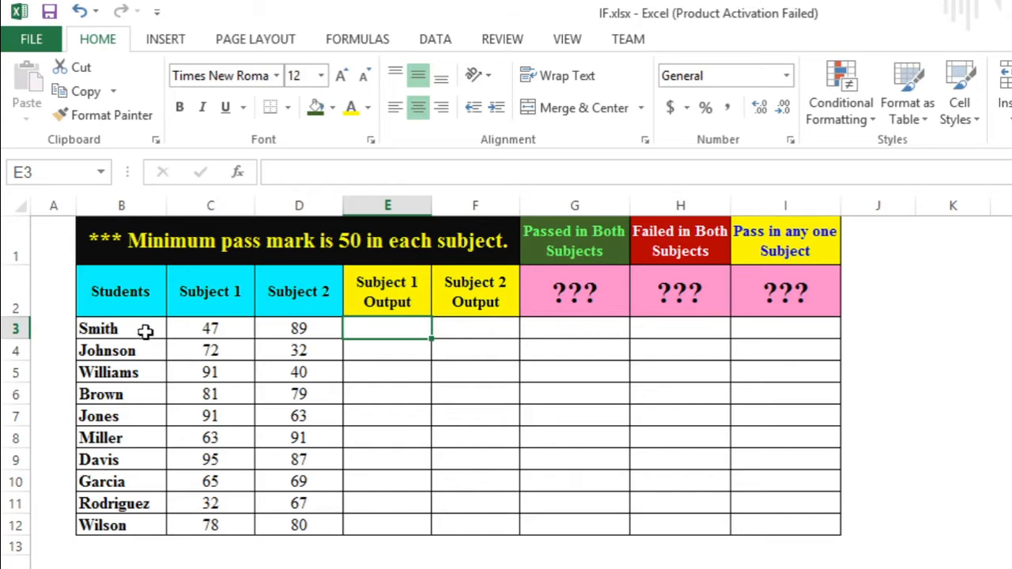
left_click_drag(145, 330, 135, 524)
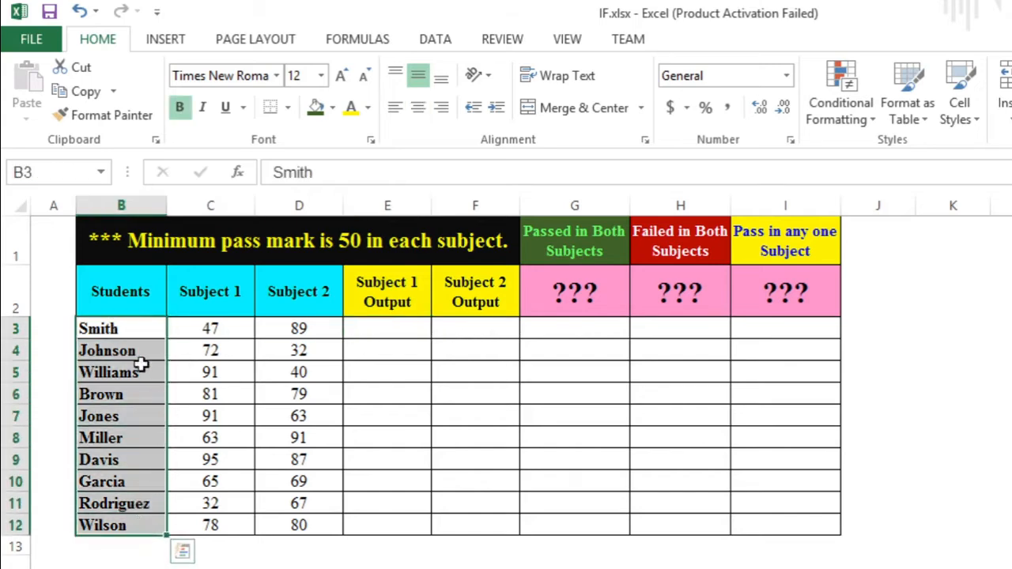
left_click(214, 304)
left_click(301, 292)
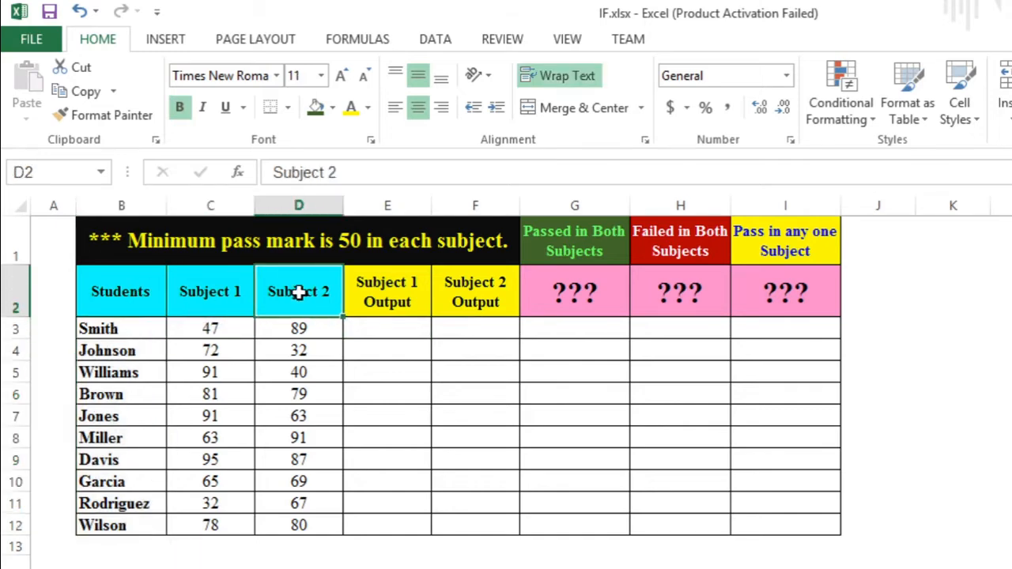
left_click(404, 329)
left_click(401, 289)
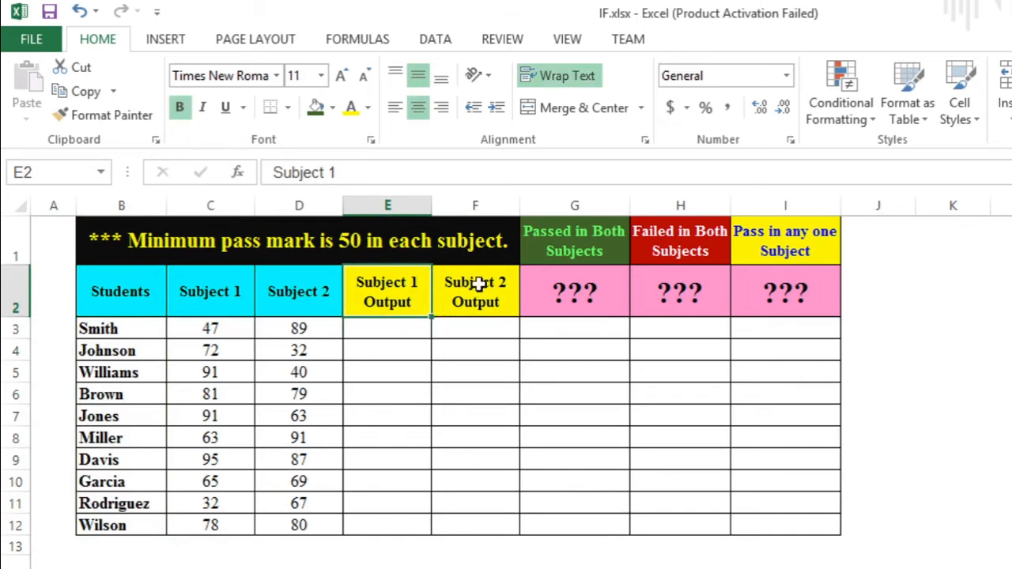
left_click_drag(448, 335, 394, 332)
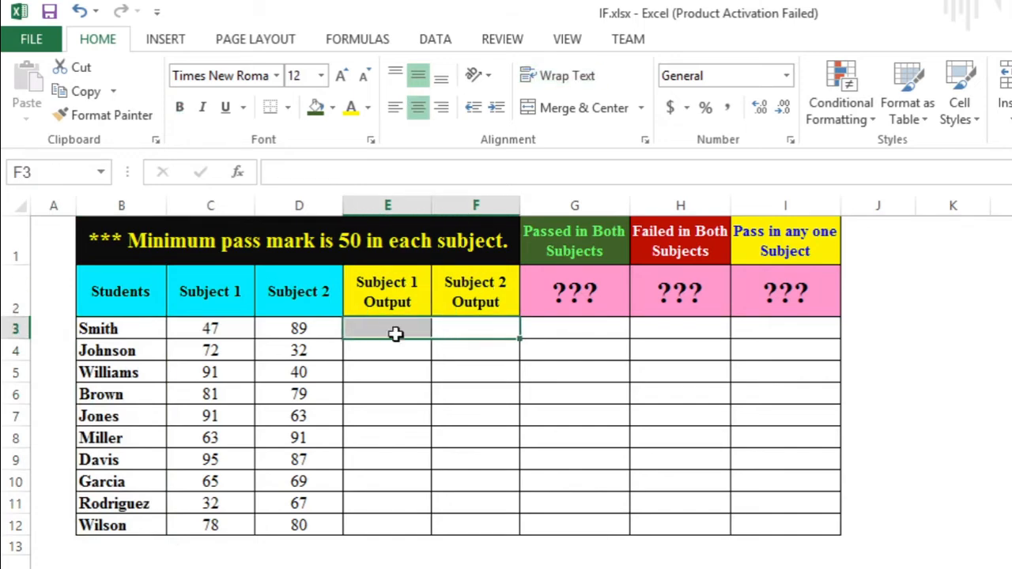
left_click(409, 328)
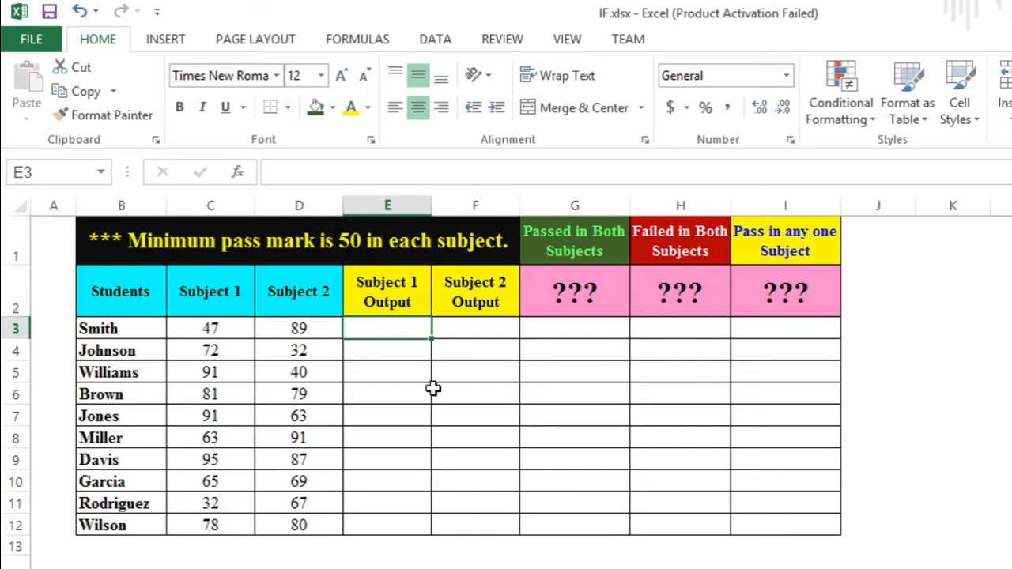
- Start an IF formula in E3 whose logical test checks whether C3 is greater than or equal to 50
type("=if")
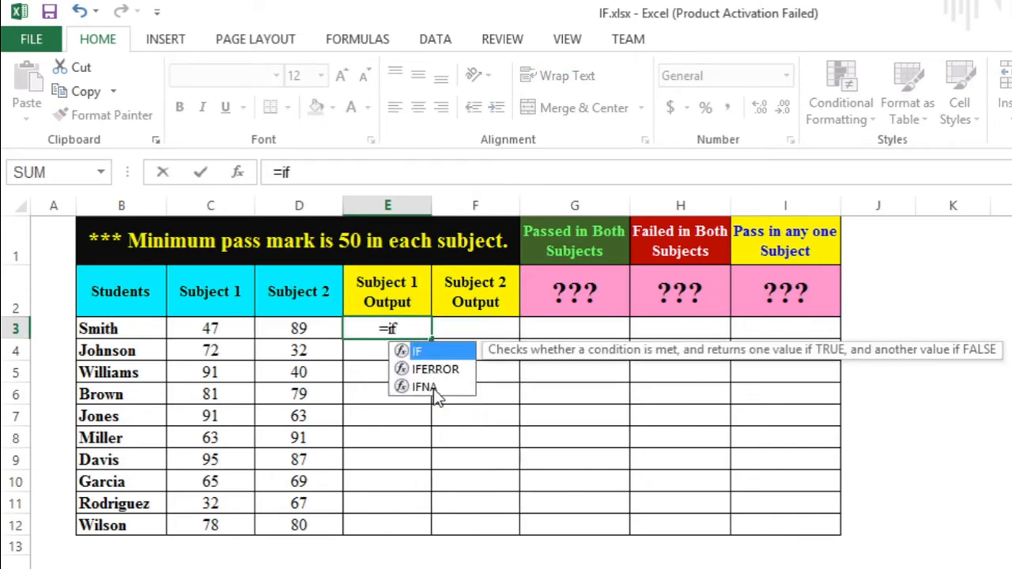
key("Tab")
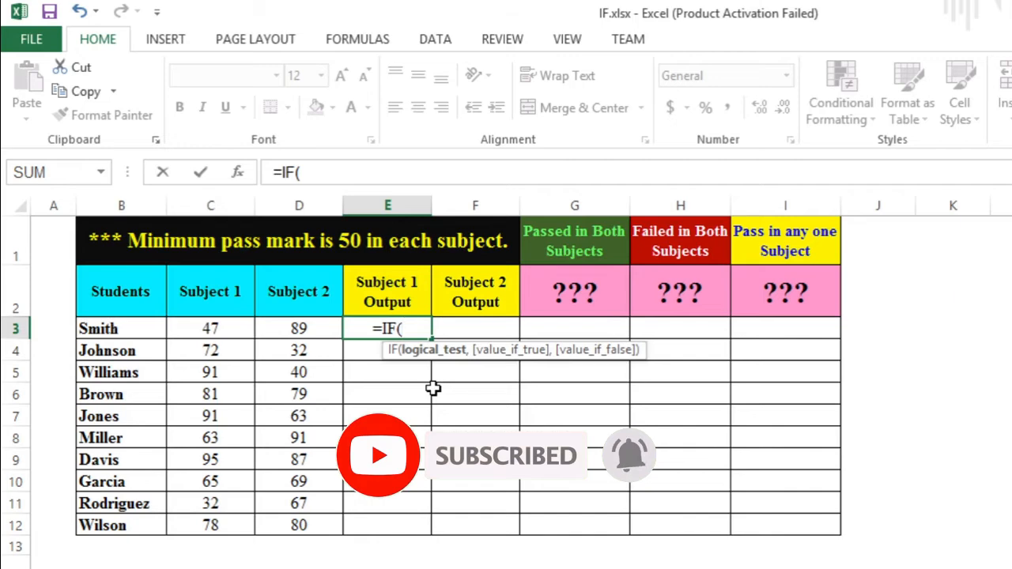
key("Left")
key("Left")
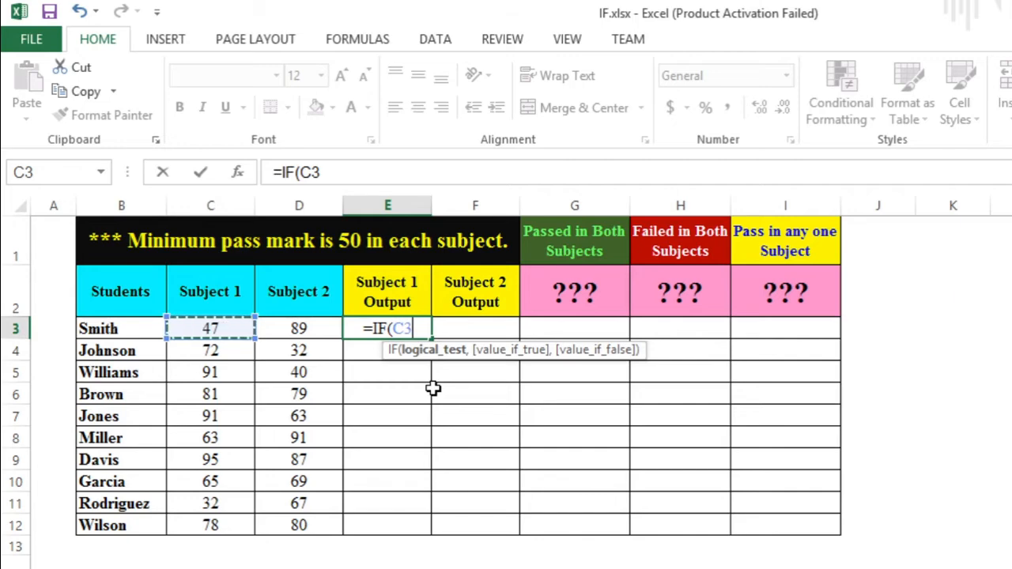
type(">")
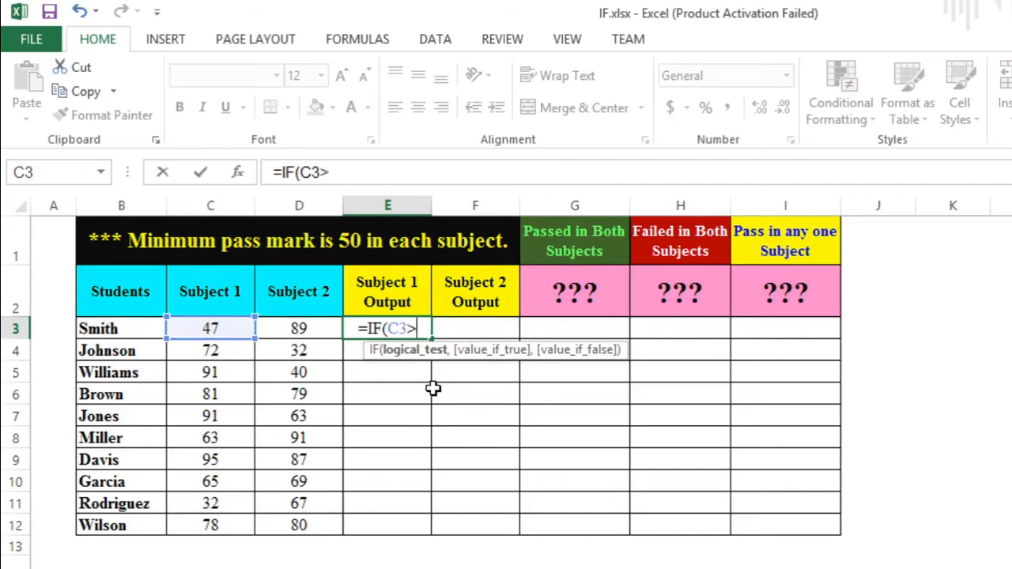
type("=50")
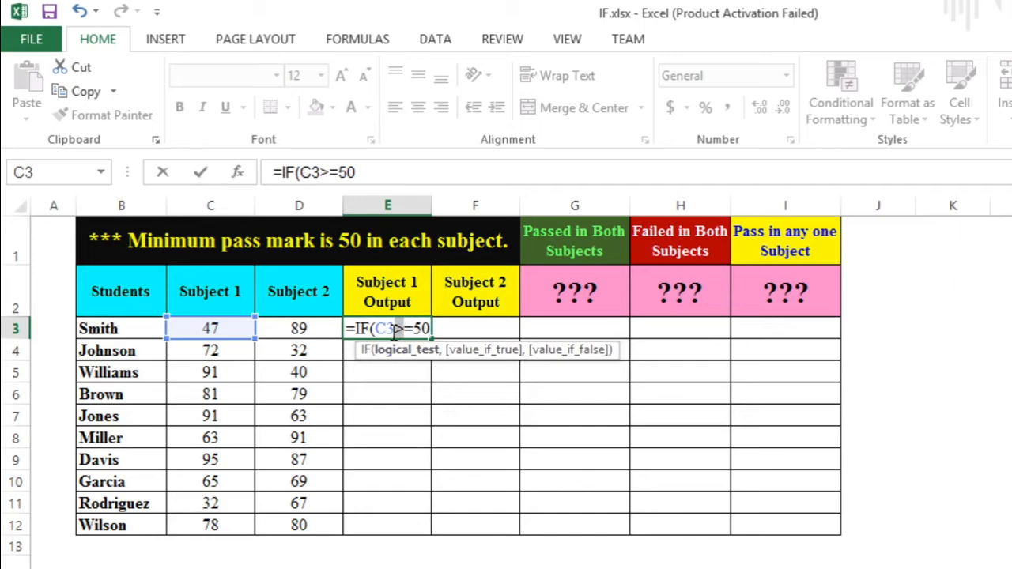
left_click(389, 168)
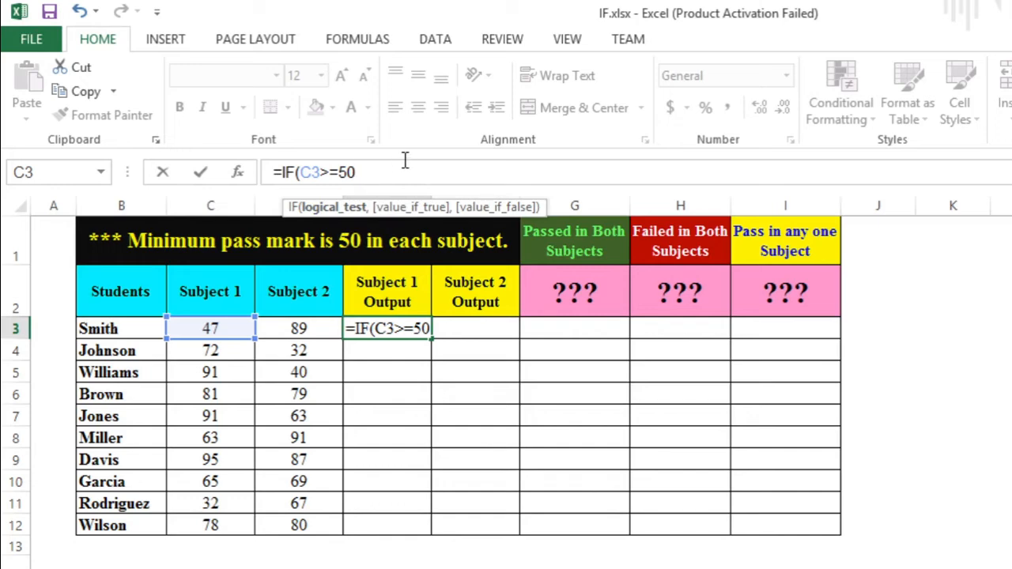
- Complete the formula to return "PASS" when true and "FAIL" otherwise, and enter it
type(",")
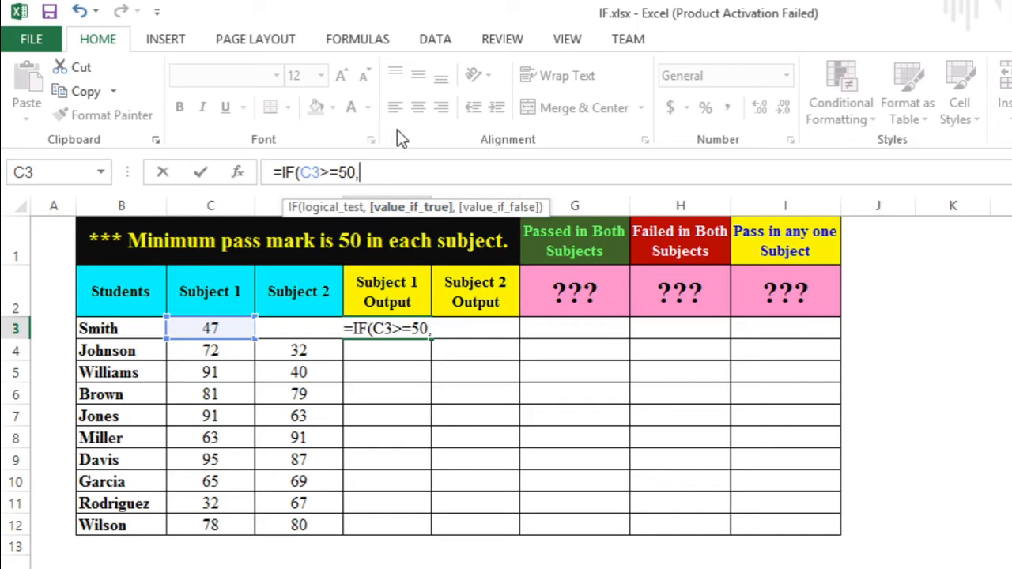
type("\"")
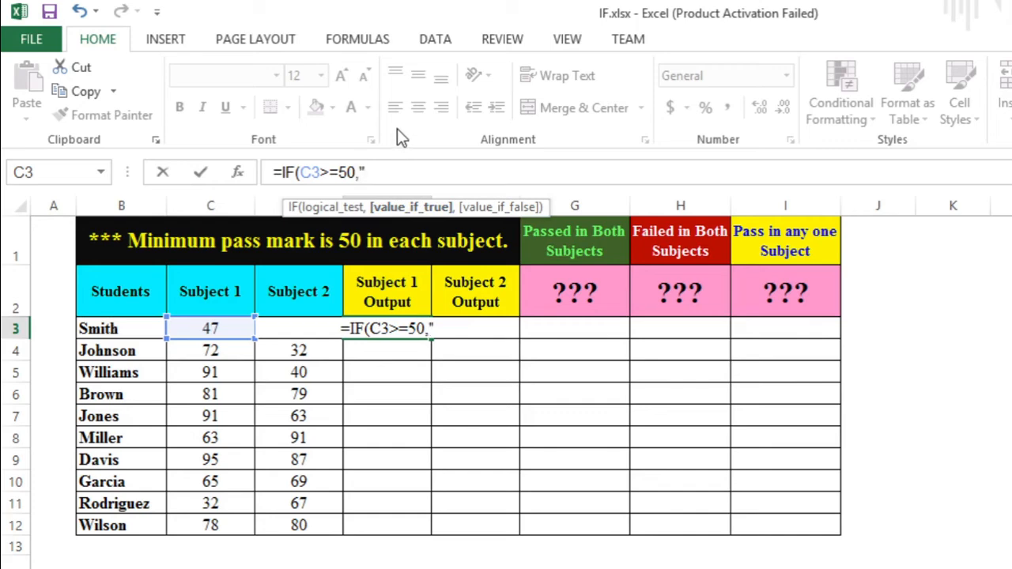
type("PASS")
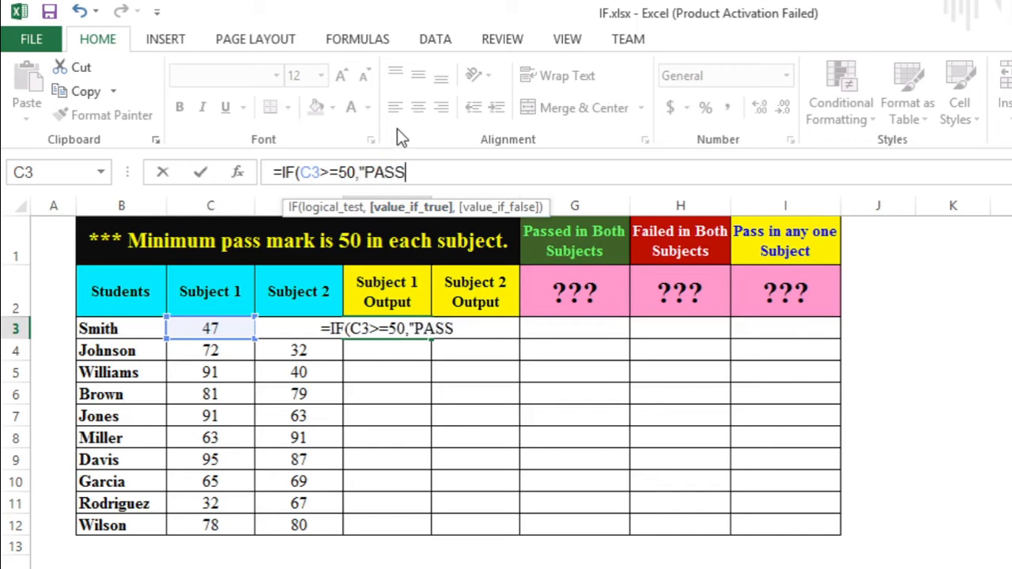
type("\"")
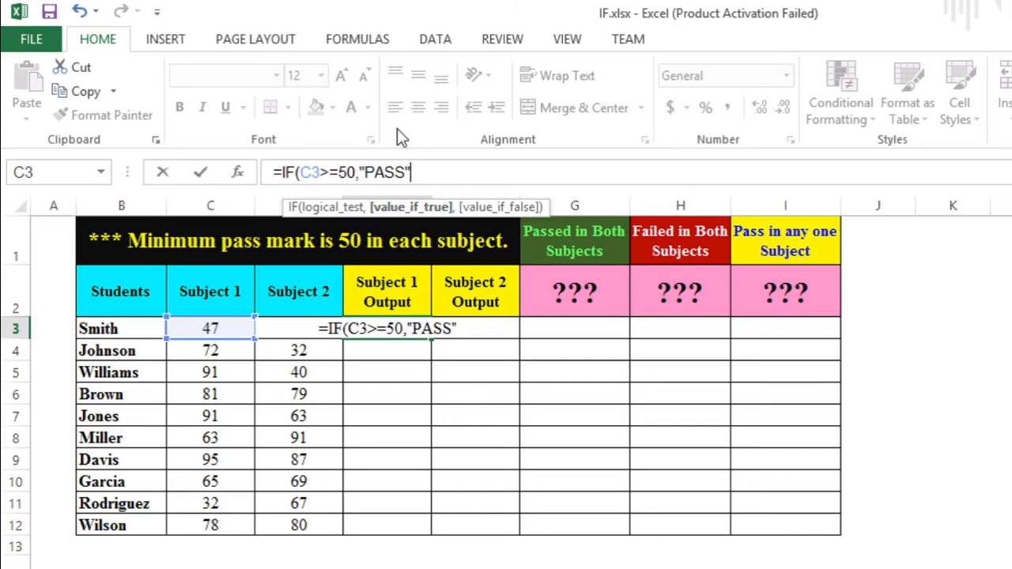
type(",")
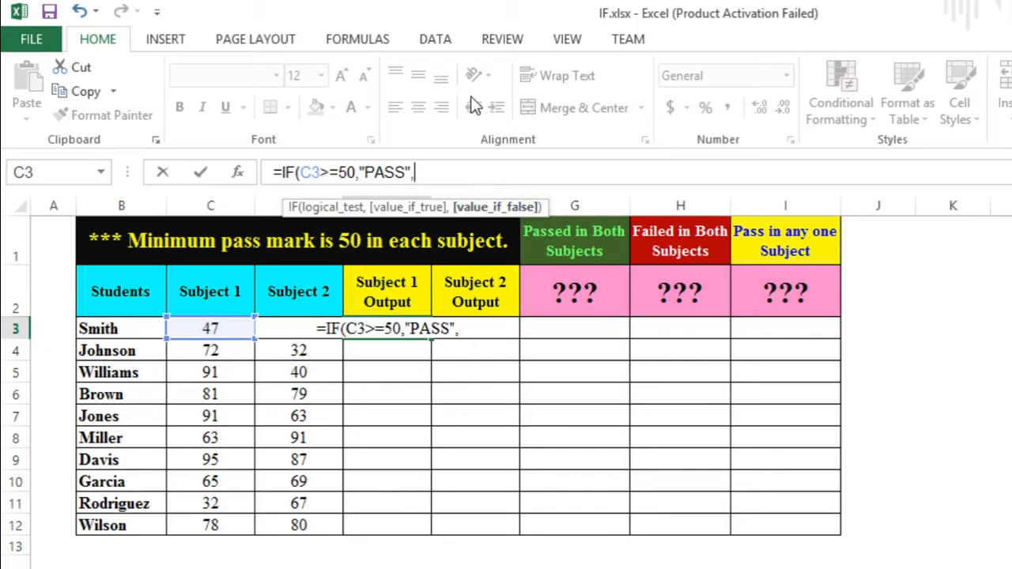
type("\"FAI")
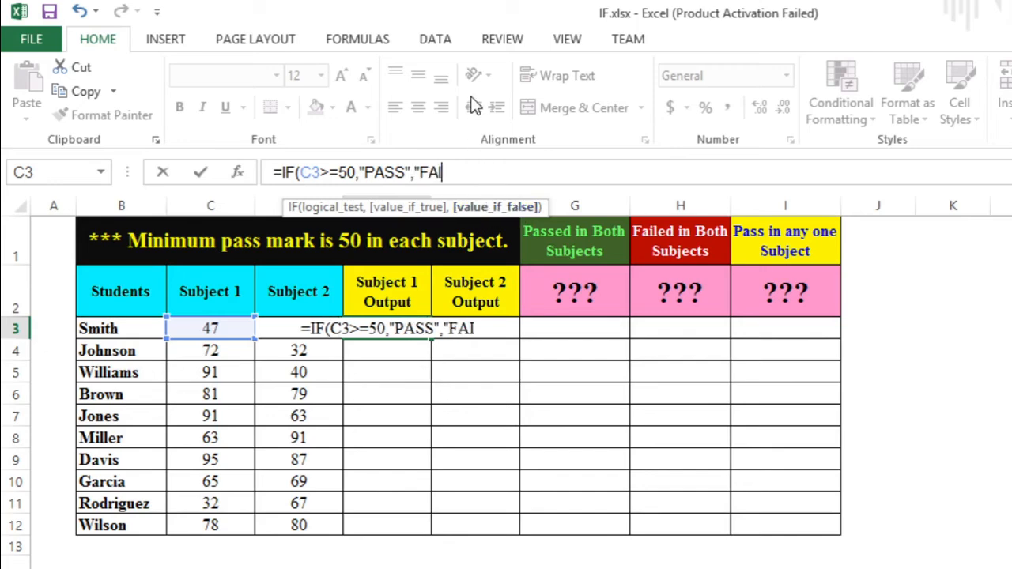
type("L\"")
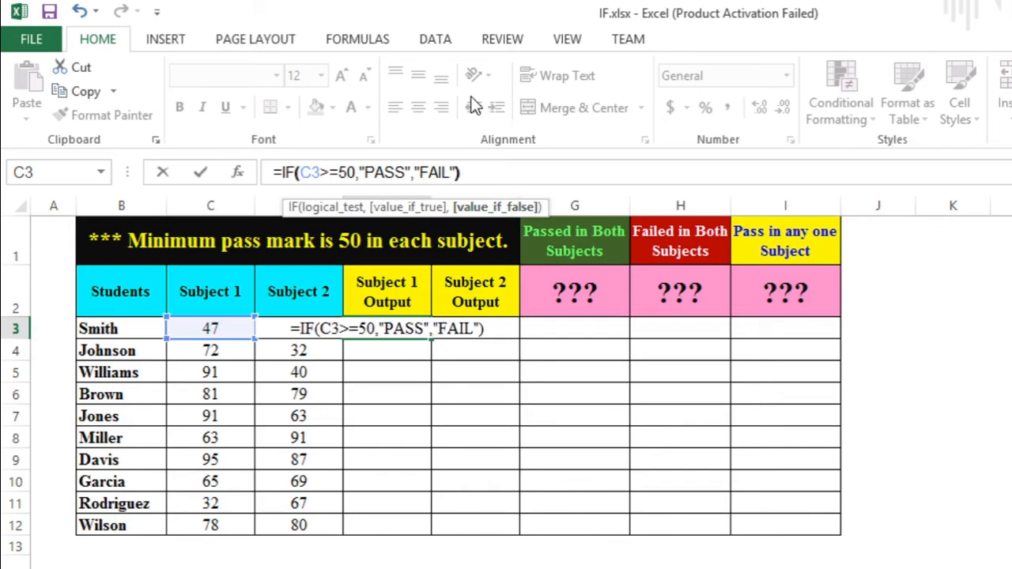
key("Return")
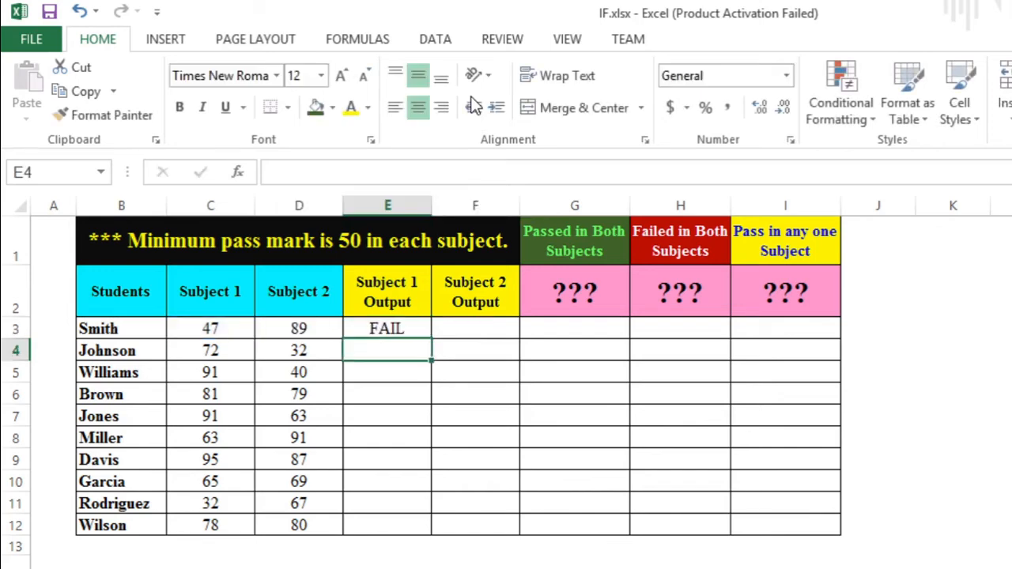
- Inspect the formula in E3 alongside the Subject 1 score it evaluates
left_click(401, 327)
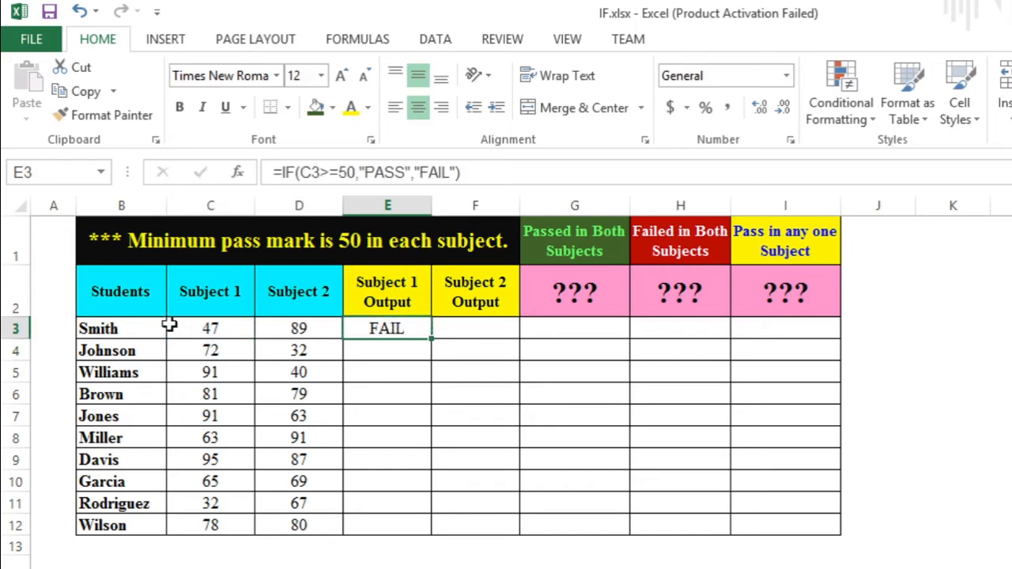
left_click(142, 325)
left_click(207, 327)
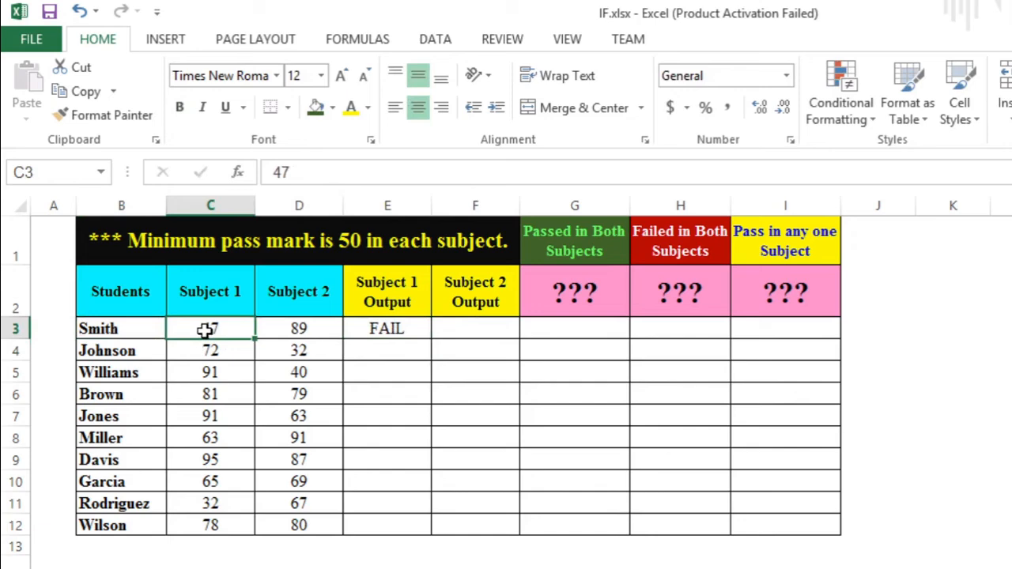
left_click(380, 332)
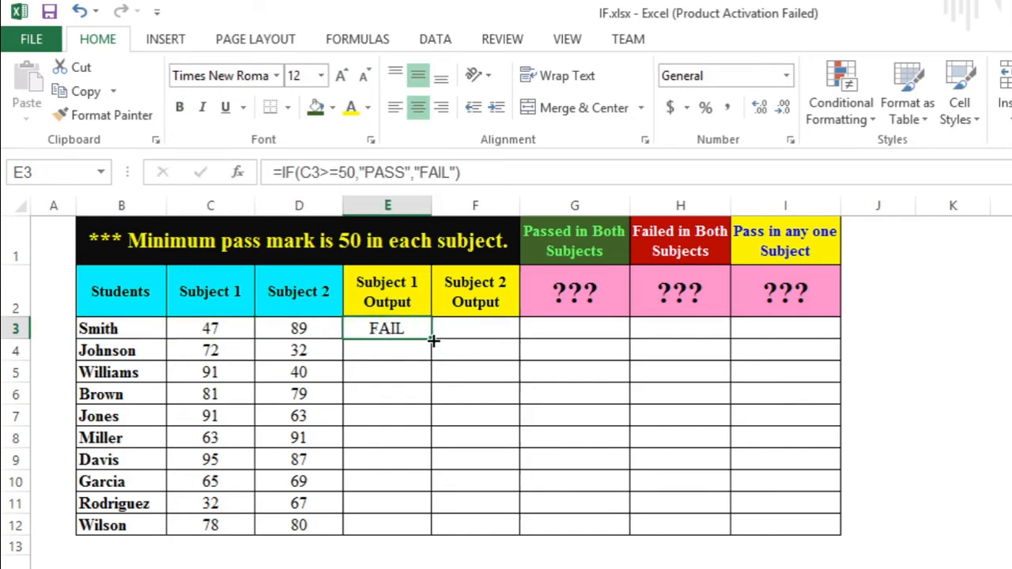
- Copy the E3 formula down through E12 for all students
left_click_drag(434, 340, 433, 527)
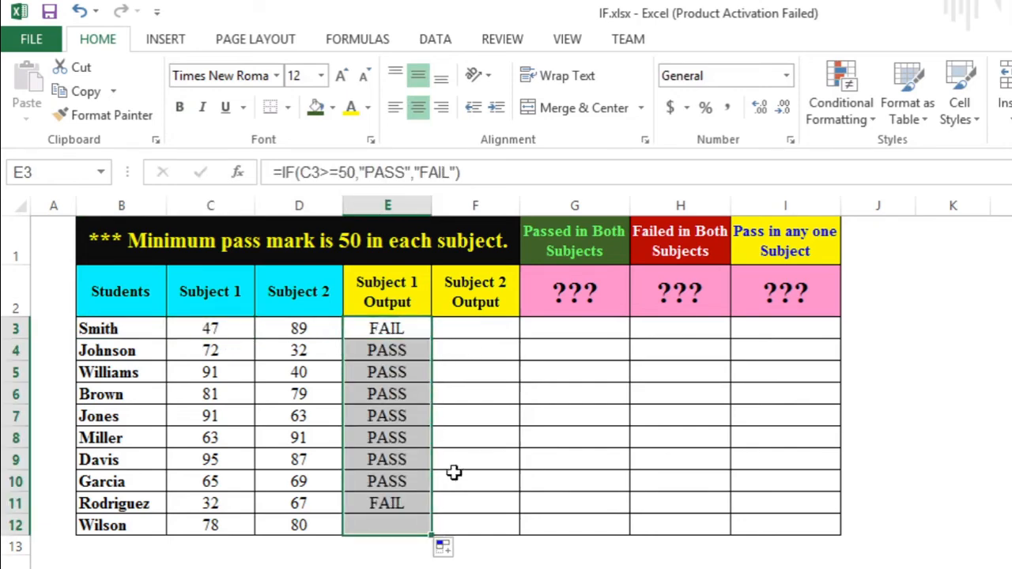
- Enter an IF formula in F3 returning "PASS" when D3 is greater than or equal to 50 and "FAIL" otherwise
left_click(469, 326)
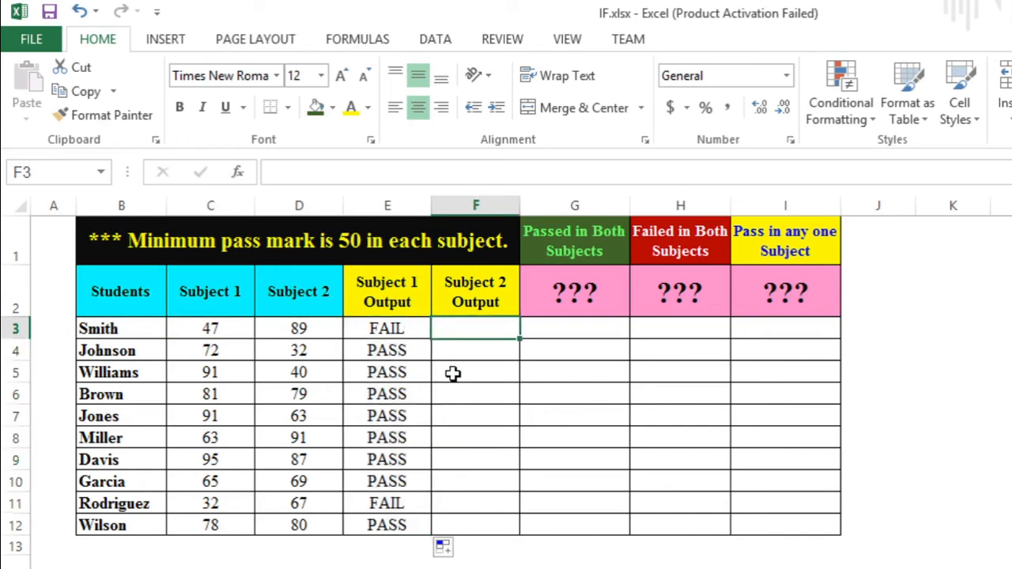
type("=IF(")
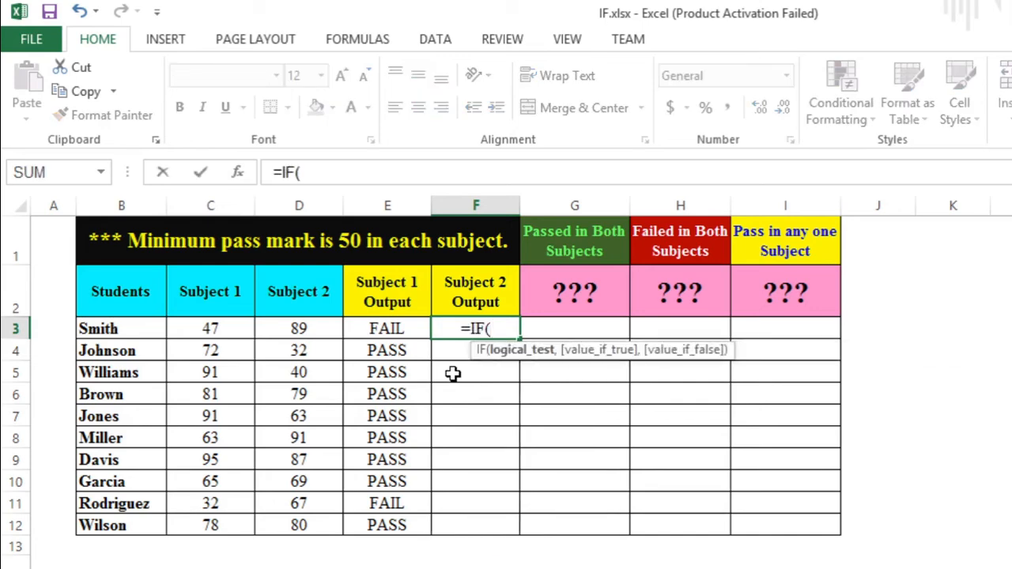
key("Left")
key("Left")
type(">=")
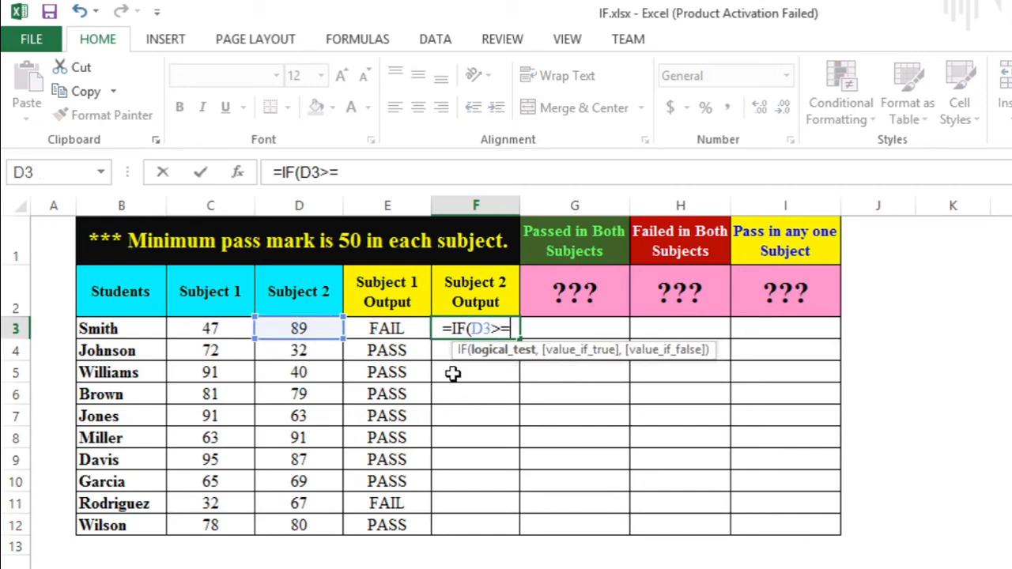
type("50")
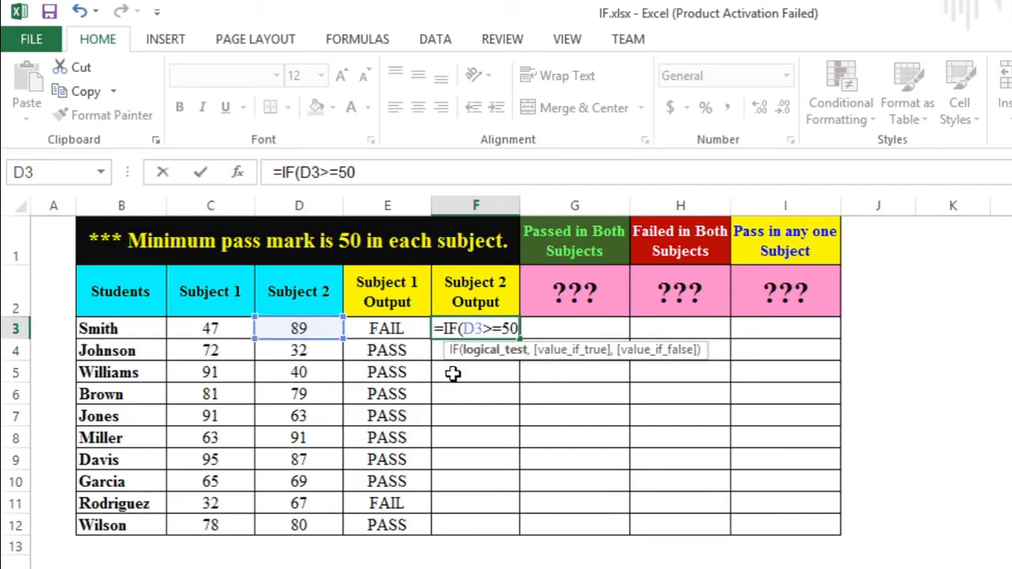
type(",\"P")
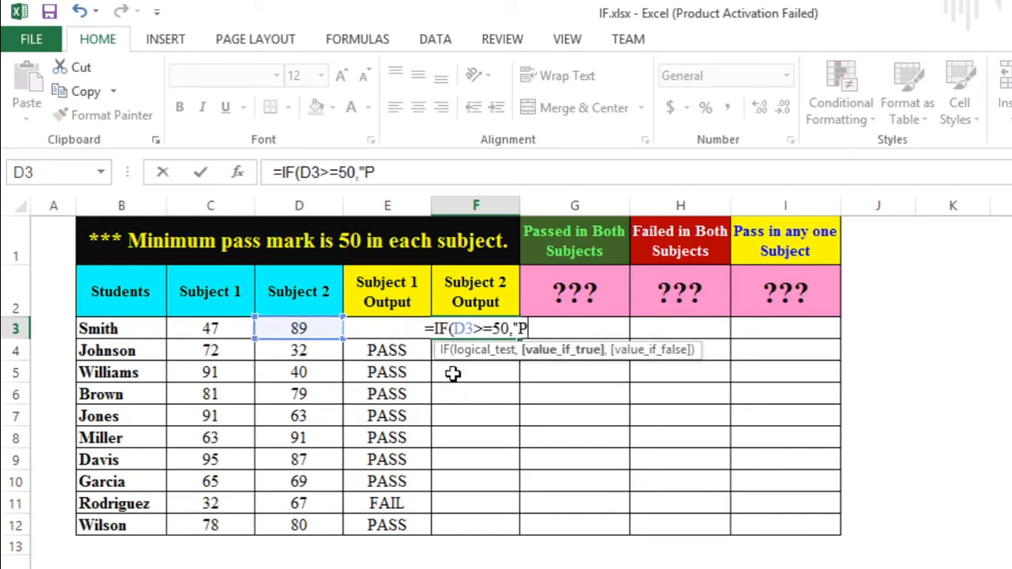
type("ASS\",")
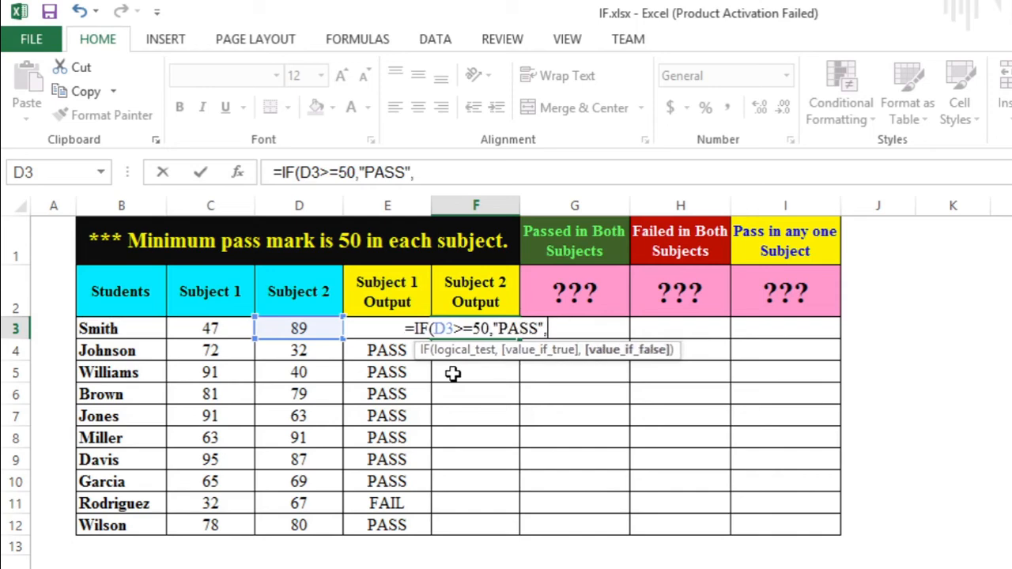
type("\"FAIL")
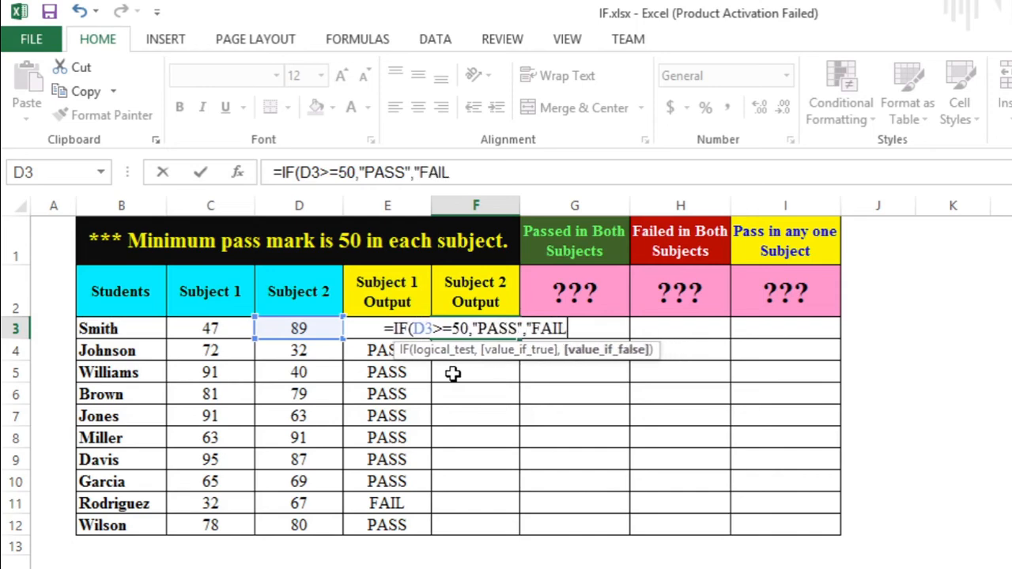
type("\")")
key("Return")
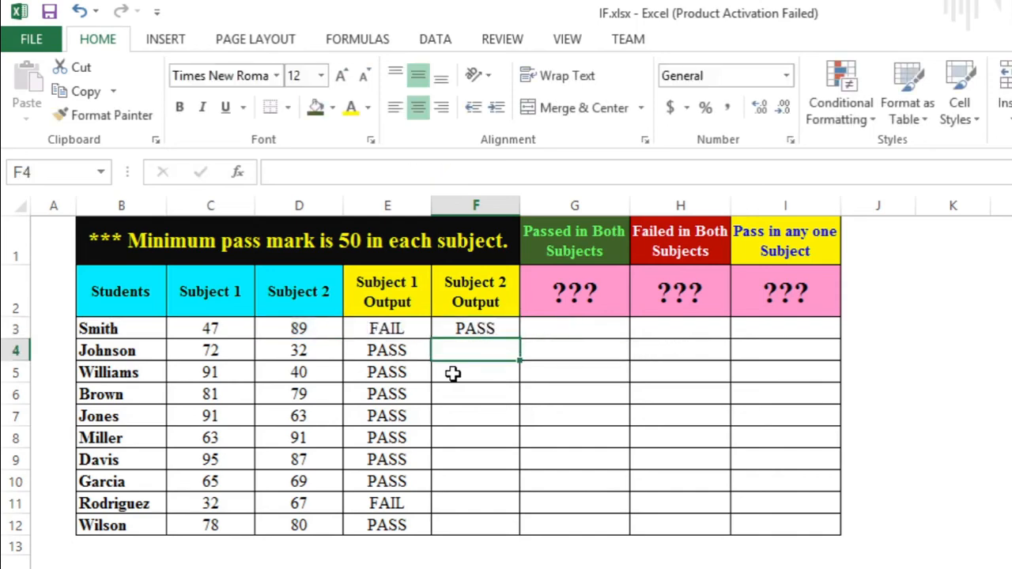
- Fill the F3 formula down through F12 for the remaining students
left_click(494, 328)
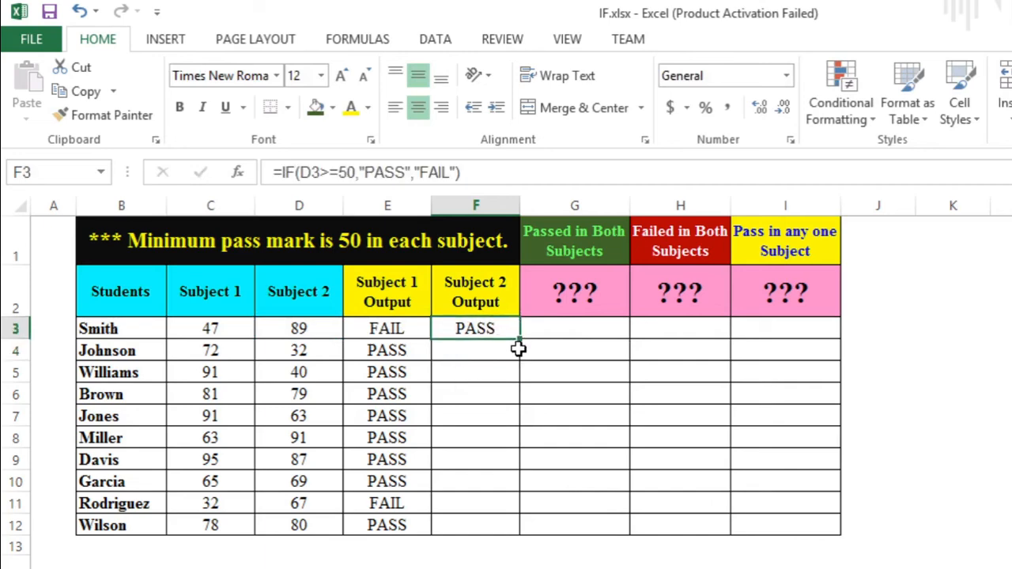
double_click(521, 340)
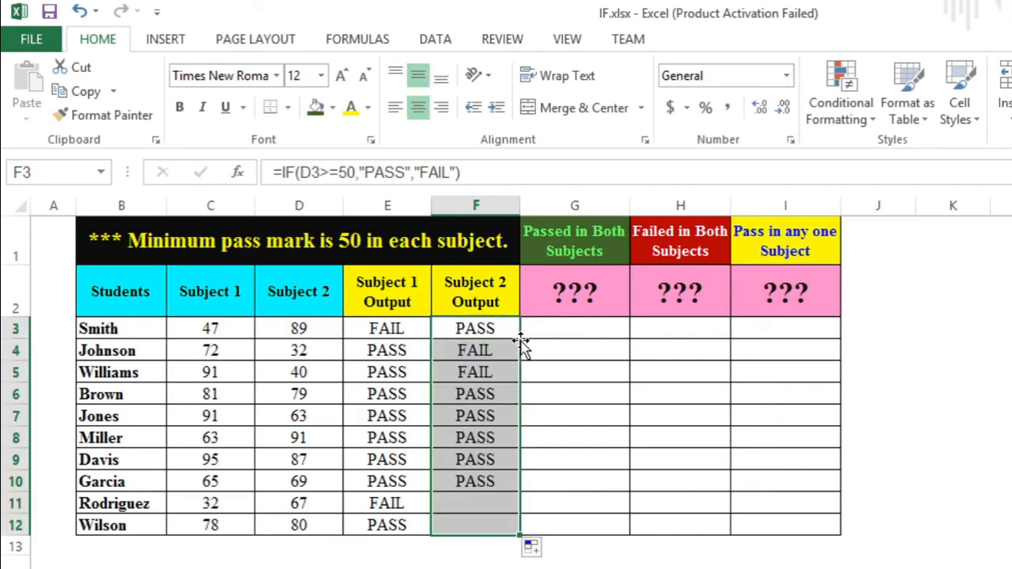
- Review the Passed in Both, Failed in Both and Pass in any one headers and the Subject 2 formulas in column F
left_click(582, 294)
left_click(585, 248)
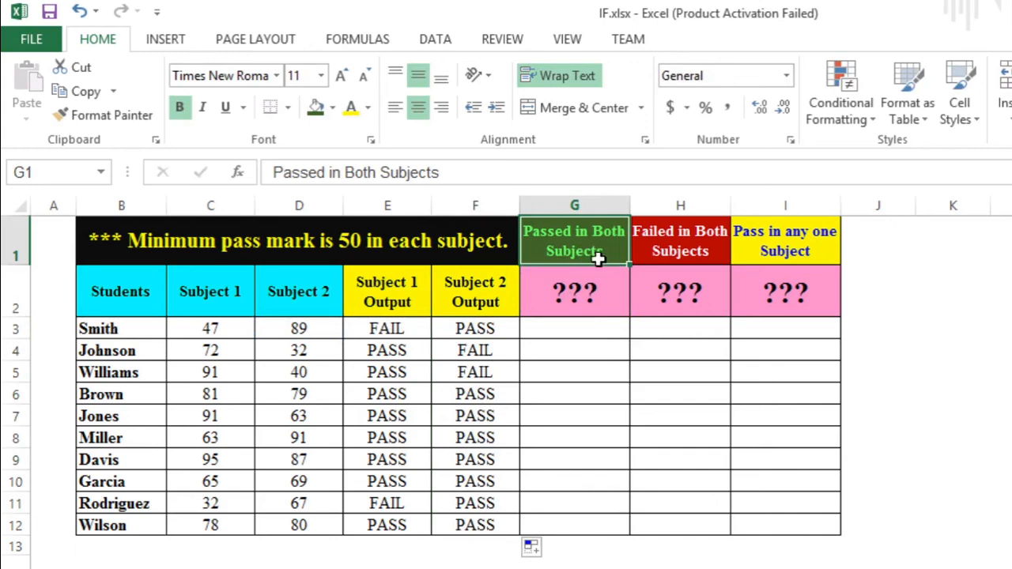
left_click(702, 232)
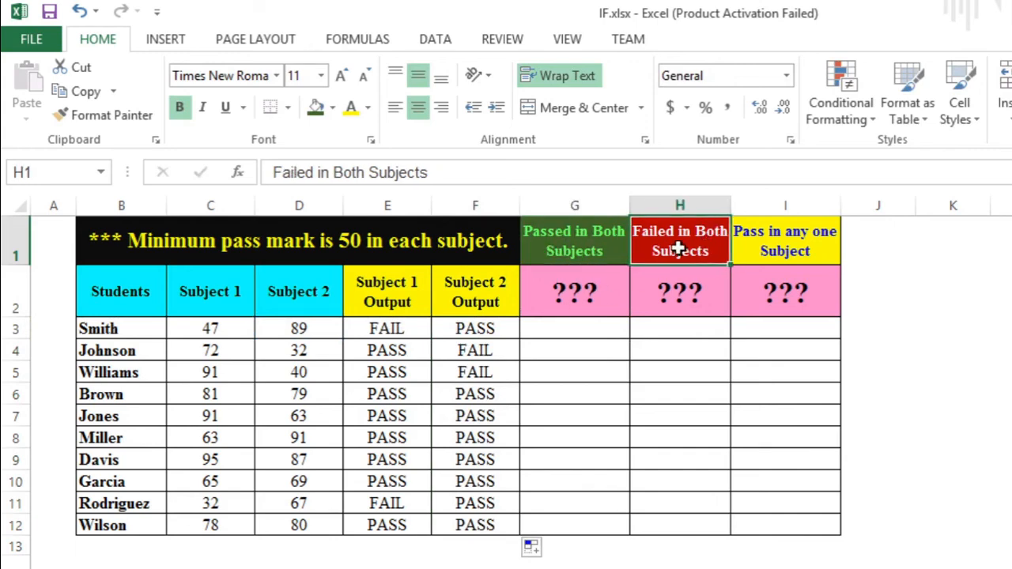
left_click(794, 244)
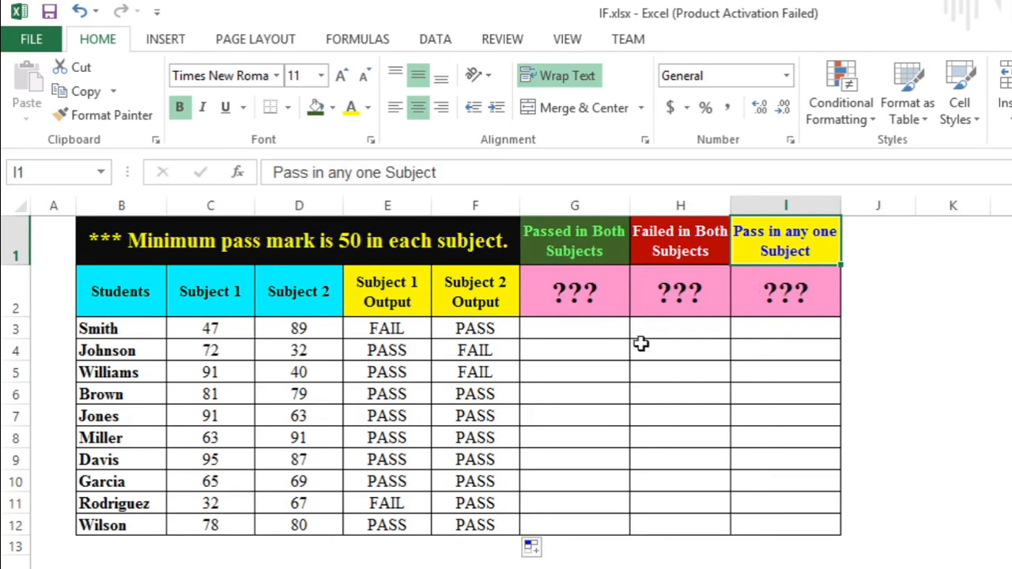
left_click_drag(593, 303, 779, 313)
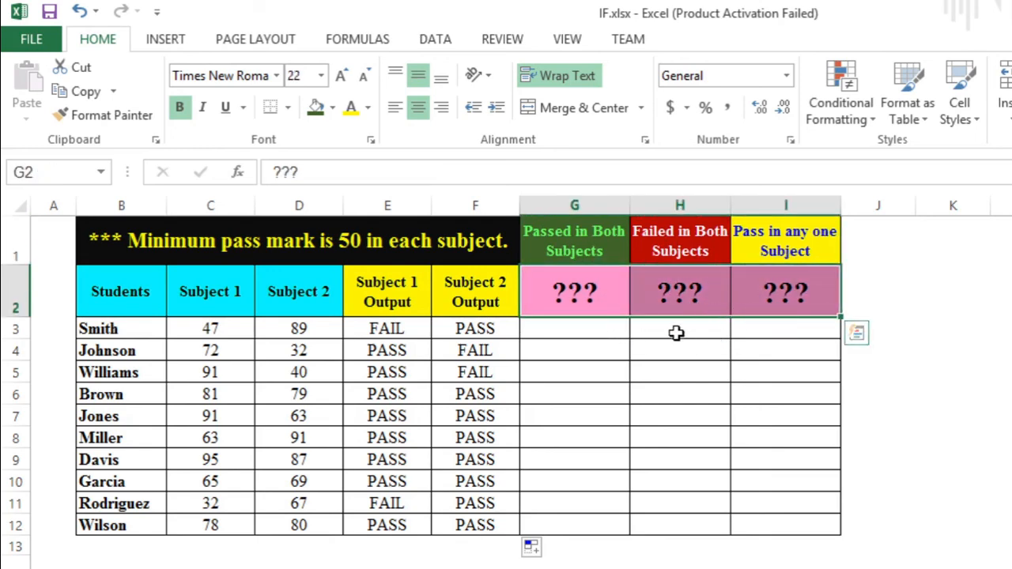
left_click(675, 332)
left_click(588, 327)
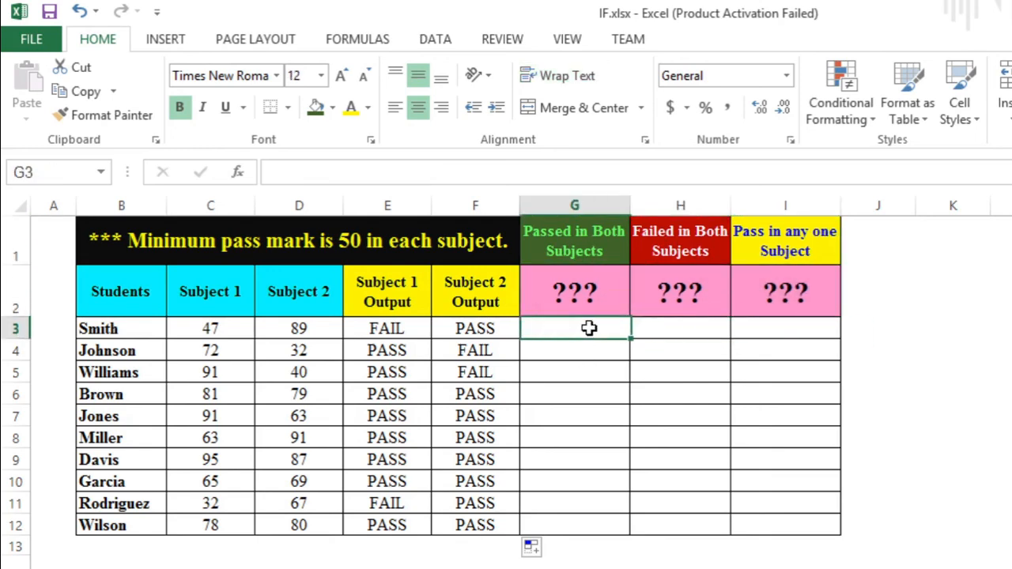
left_click(493, 331)
left_click(490, 373)
left_click(495, 437)
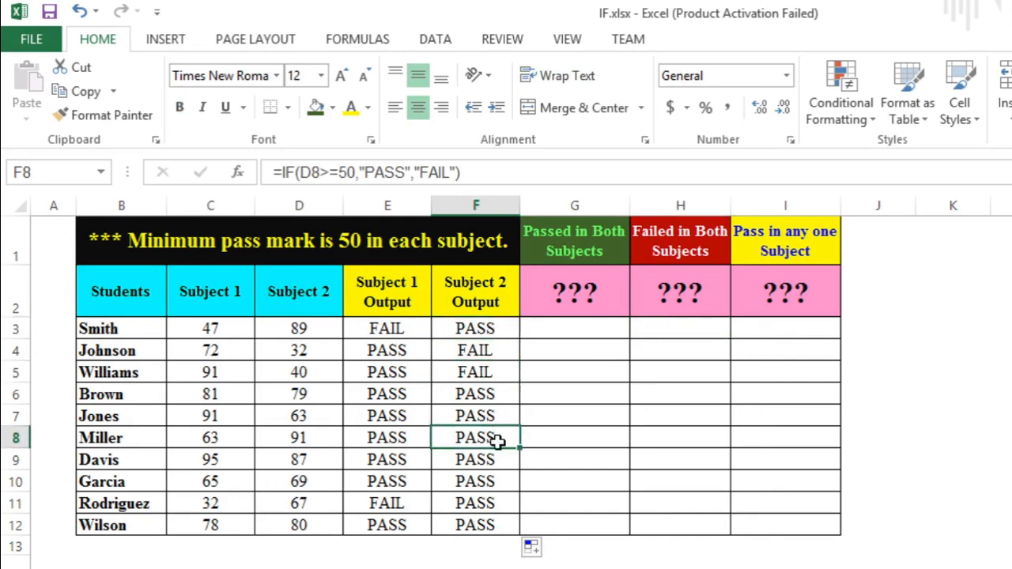
left_click(503, 560)
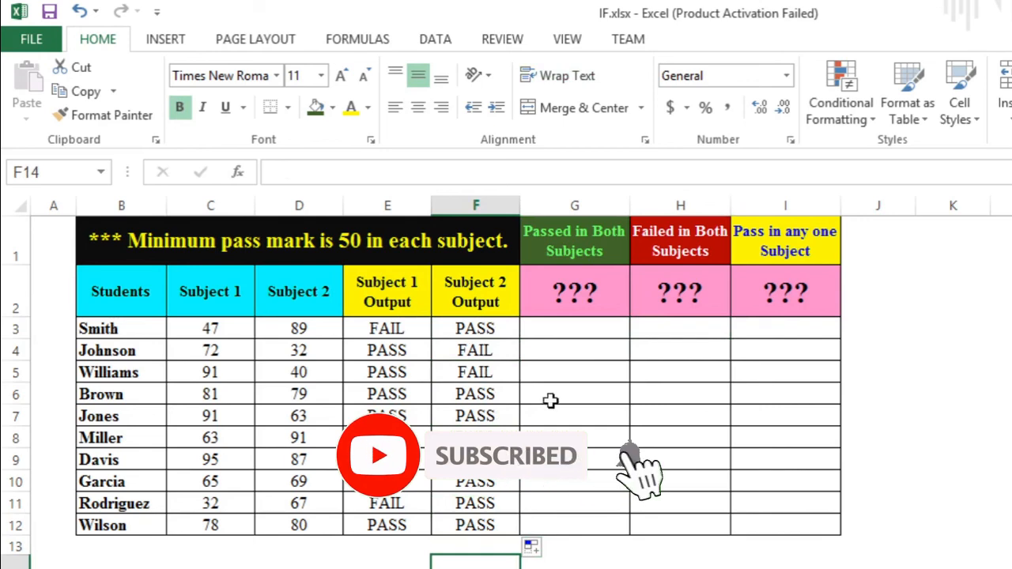
left_click(566, 327)
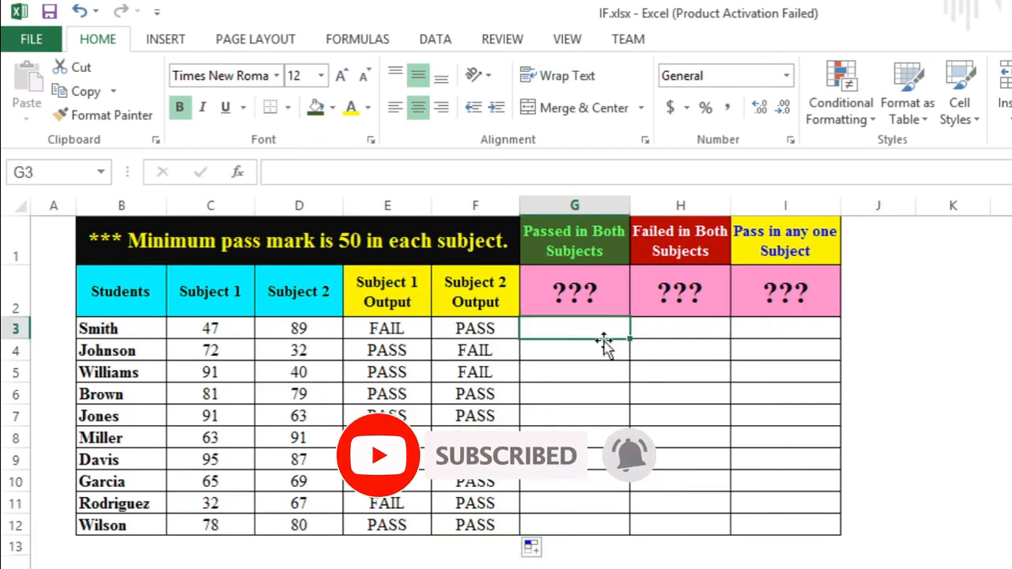